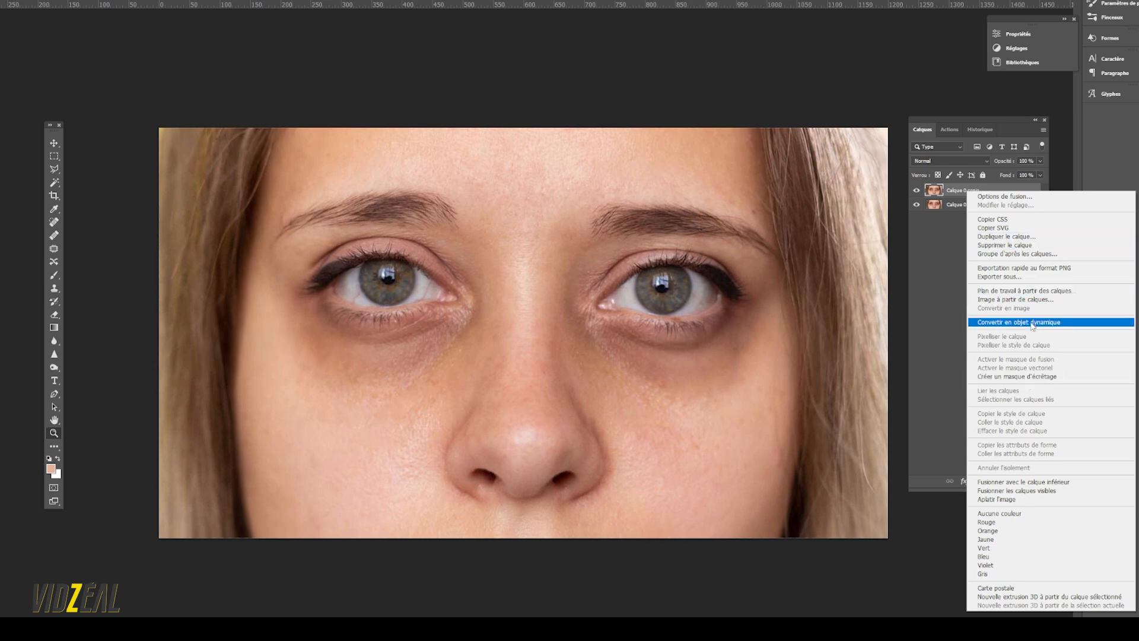
Convert the duplicated photo layer into a smart object and set its blend mode to Incrustation (Overlay)
{"action": "left_click", "coordinate": [1078, 326]}
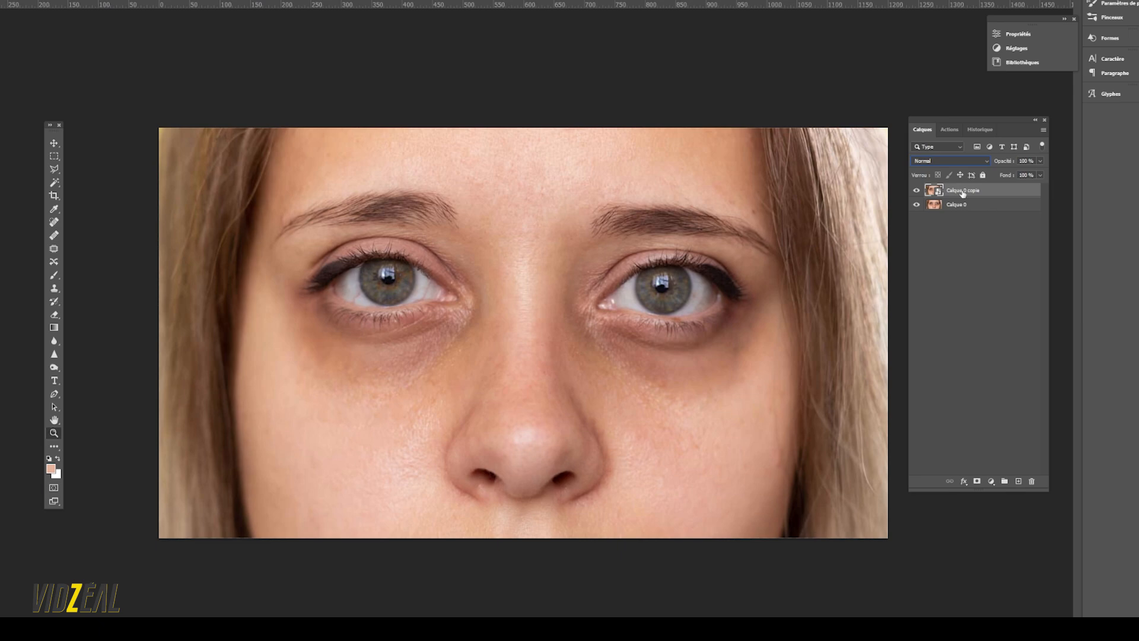
{"action": "left_click", "coordinate": [986, 161]}
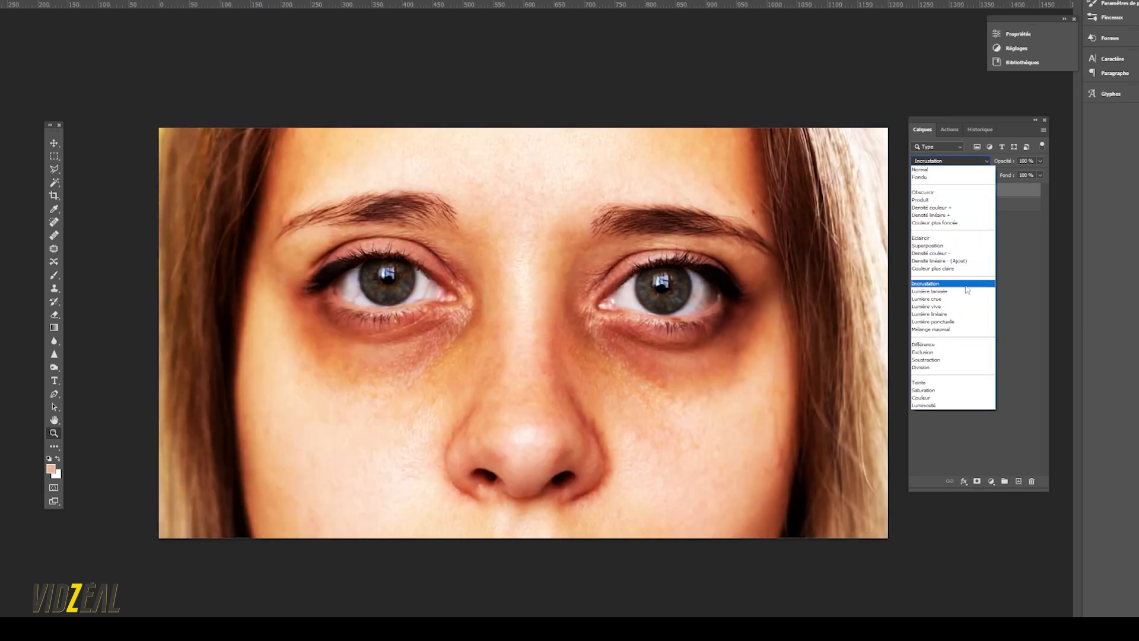
{"action": "left_click", "coordinate": [967, 290]}
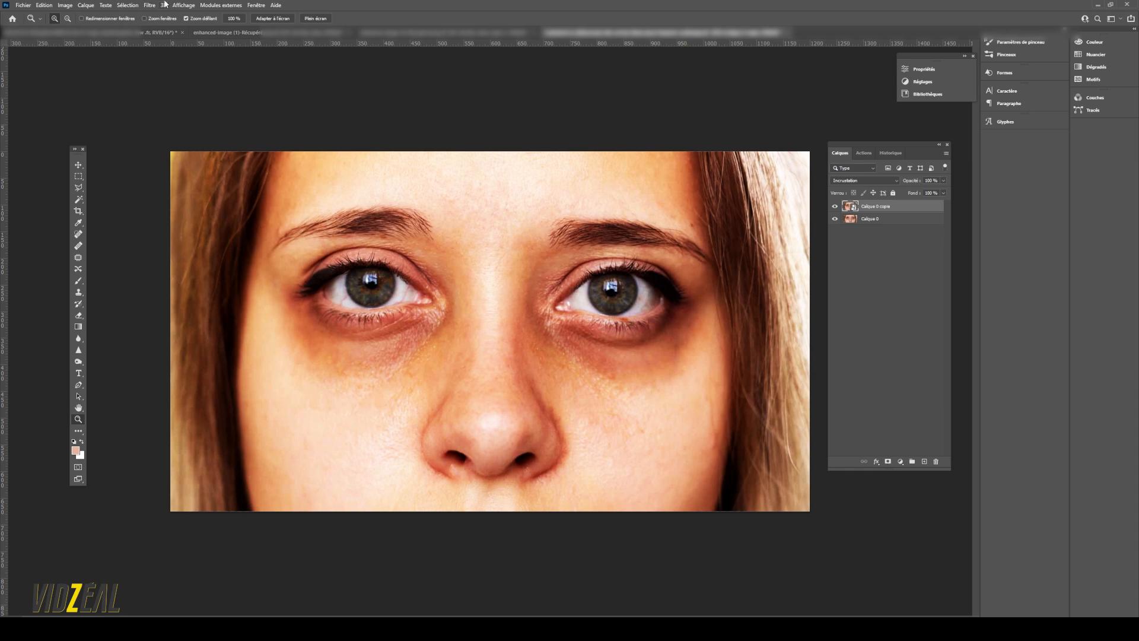
Apply the Passe-haut (High Pass) filter to the smart object with a radius of 4.9 pixels
{"action": "left_click", "coordinate": [150, 4]}
{"action": "mouse_move", "coordinate": [197, 199]}
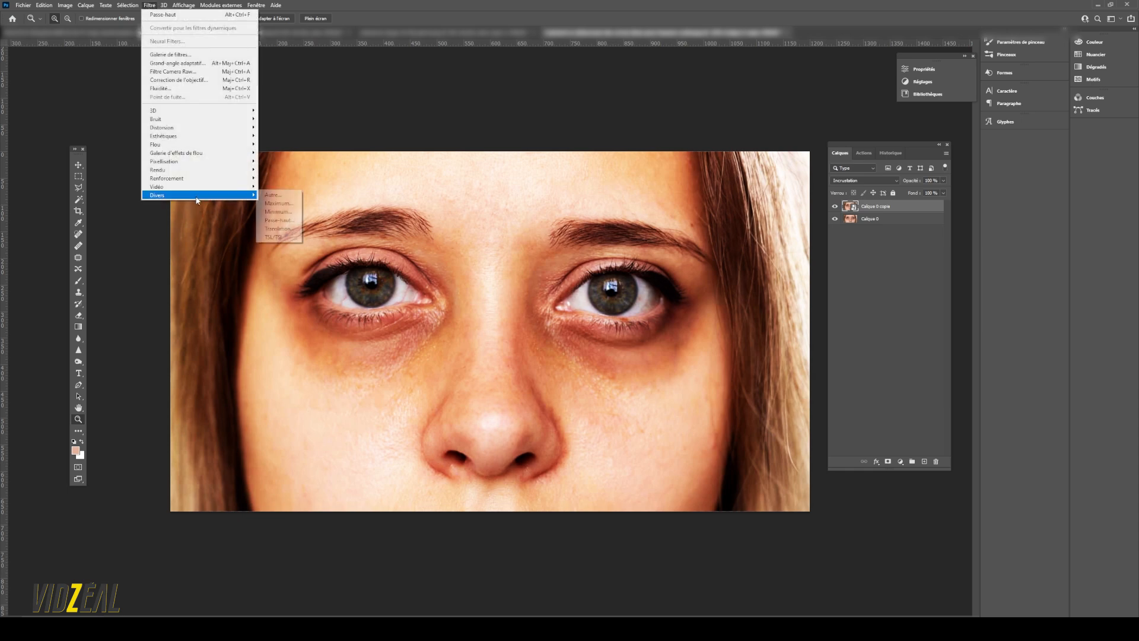
{"action": "left_click", "coordinate": [287, 221]}
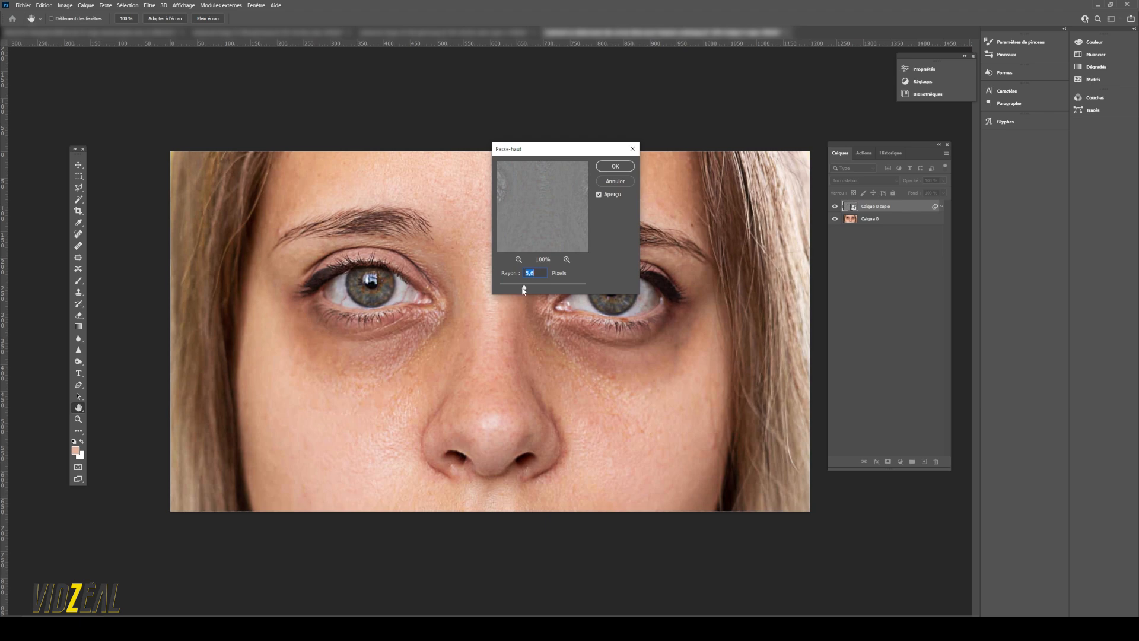
{"action": "mouse_move", "coordinate": [523, 290]}
{"action": "left_mouse_down"}
{"action": "mouse_move", "coordinate": [505, 287]}
{"action": "mouse_move", "coordinate": [576, 289]}
{"action": "mouse_move", "coordinate": [503, 288]}
{"action": "mouse_move", "coordinate": [522, 289]}
{"action": "left_mouse_up"}
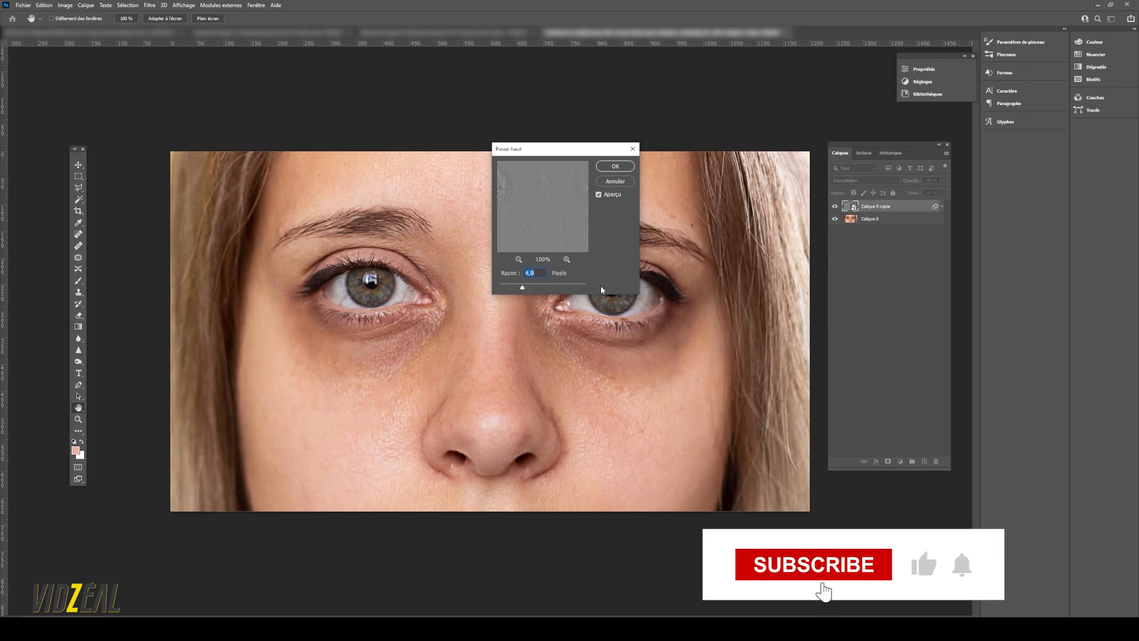
{"action": "left_click", "coordinate": [615, 166]}
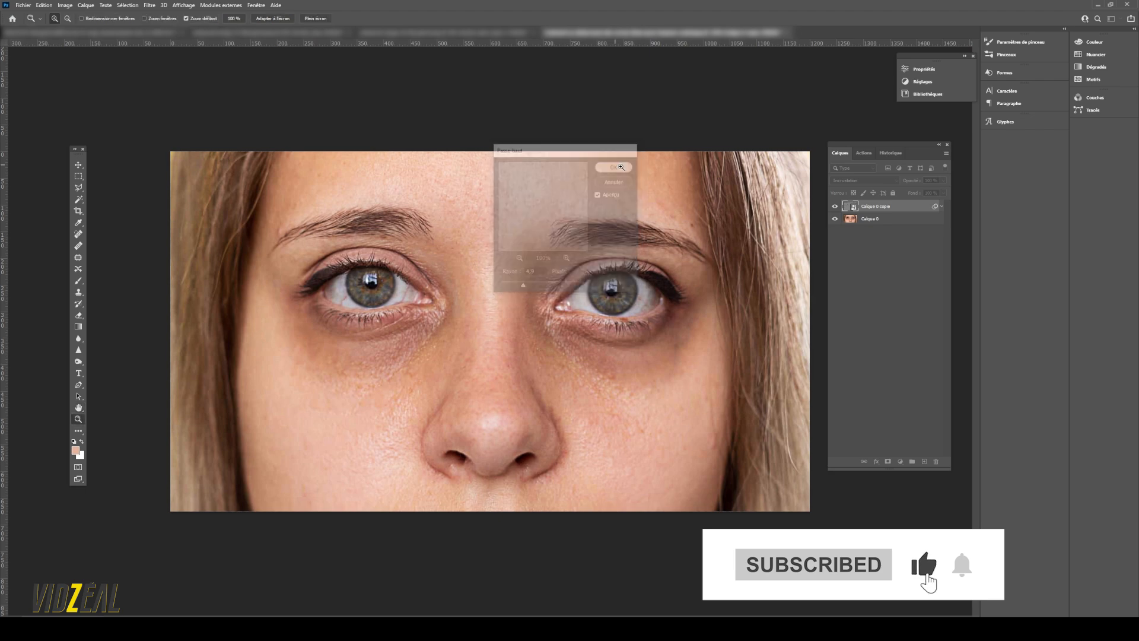
{"action": "key", "text": "z"}
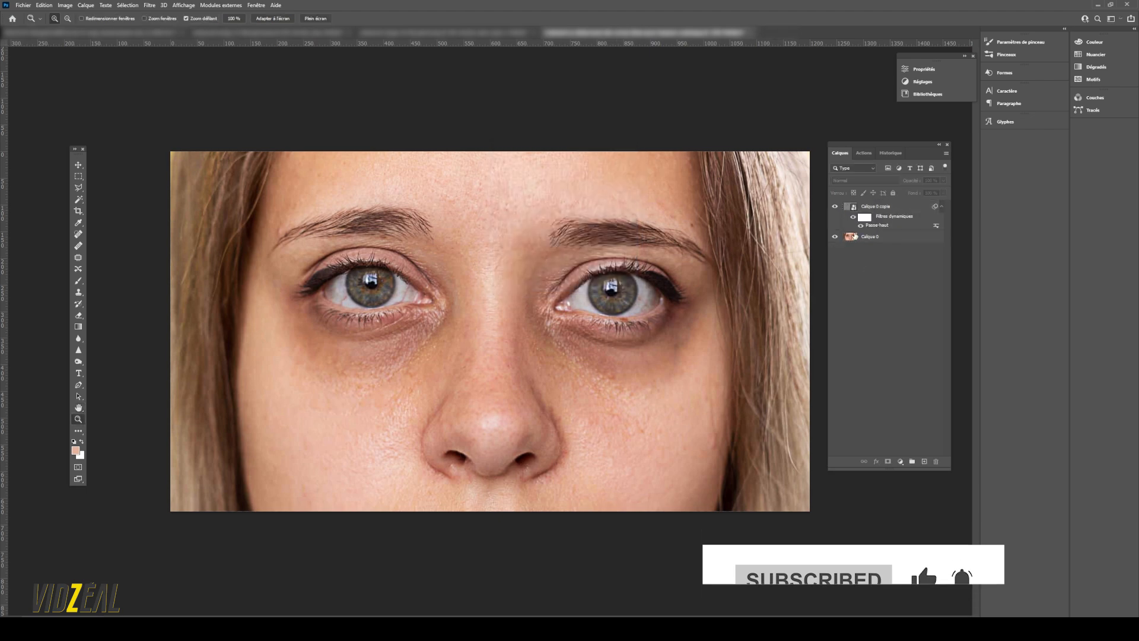
Create an empty layer directly above the original photo layer and clip the high-pass layer to it
{"action": "left_click", "coordinate": [856, 239]}
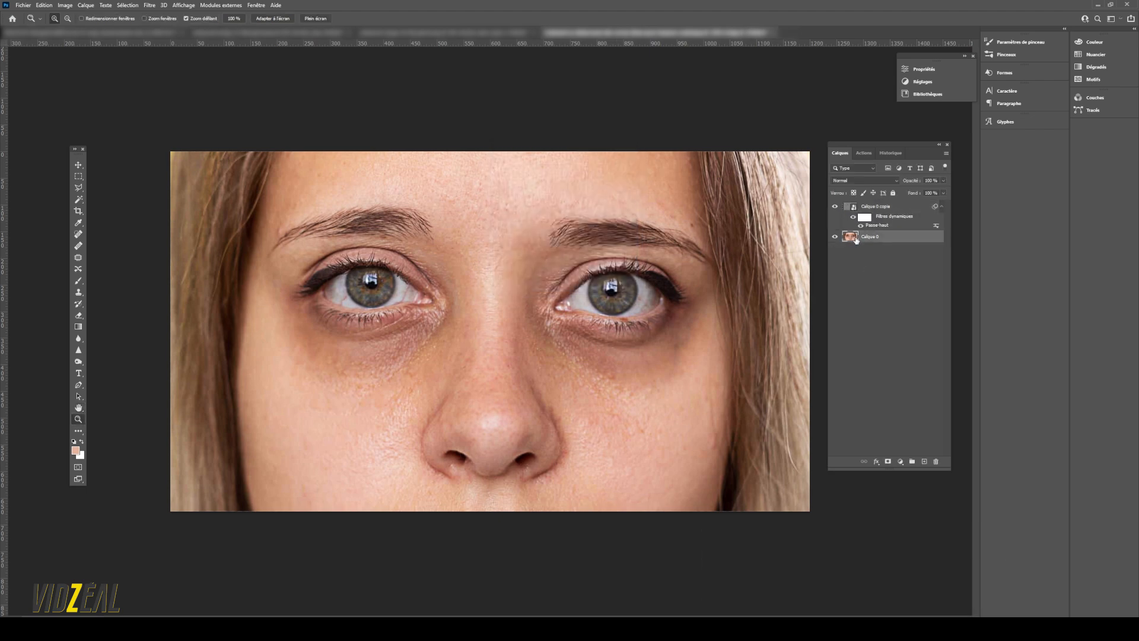
{"action": "left_click", "coordinate": [922, 460]}
{"action": "left_click", "coordinate": [870, 208]}
{"action": "right_click", "coordinate": [870, 208]}
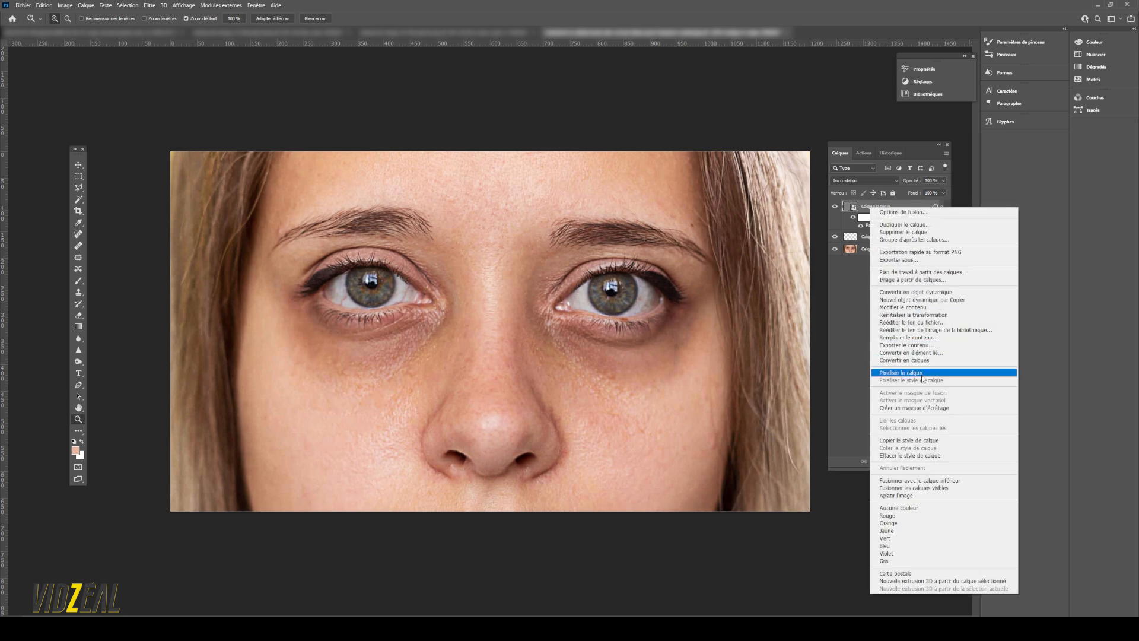
{"action": "left_click", "coordinate": [933, 408]}
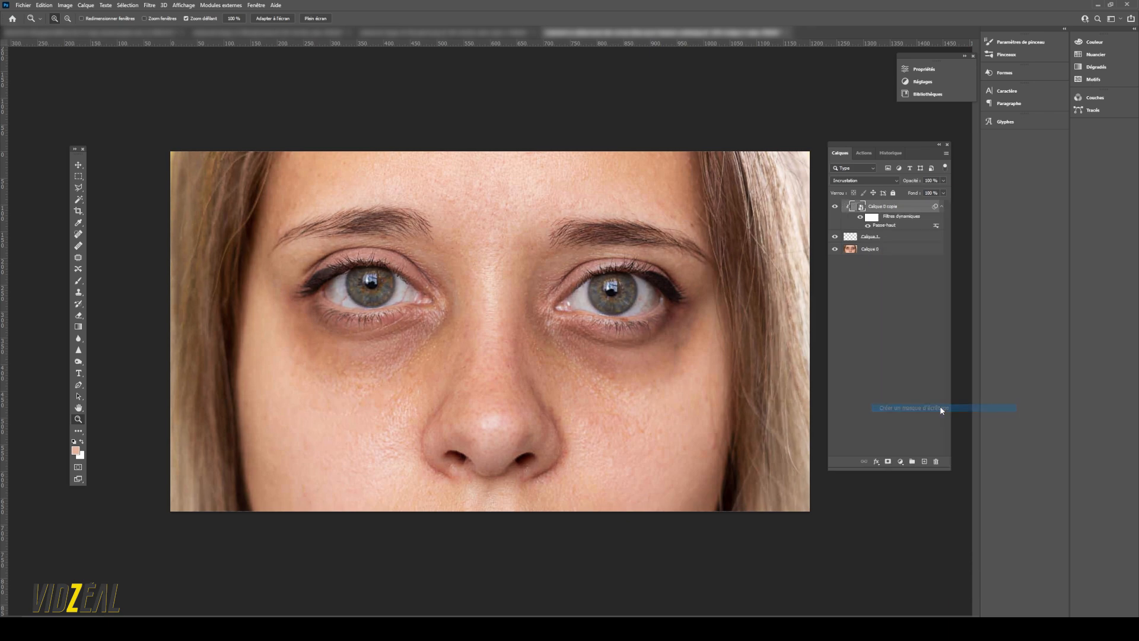
Select the empty layer and set the Eyedropper to sample Actif et inférieurs with a Moyenne 5 x 5 sample size
{"action": "left_click", "coordinate": [903, 239]}
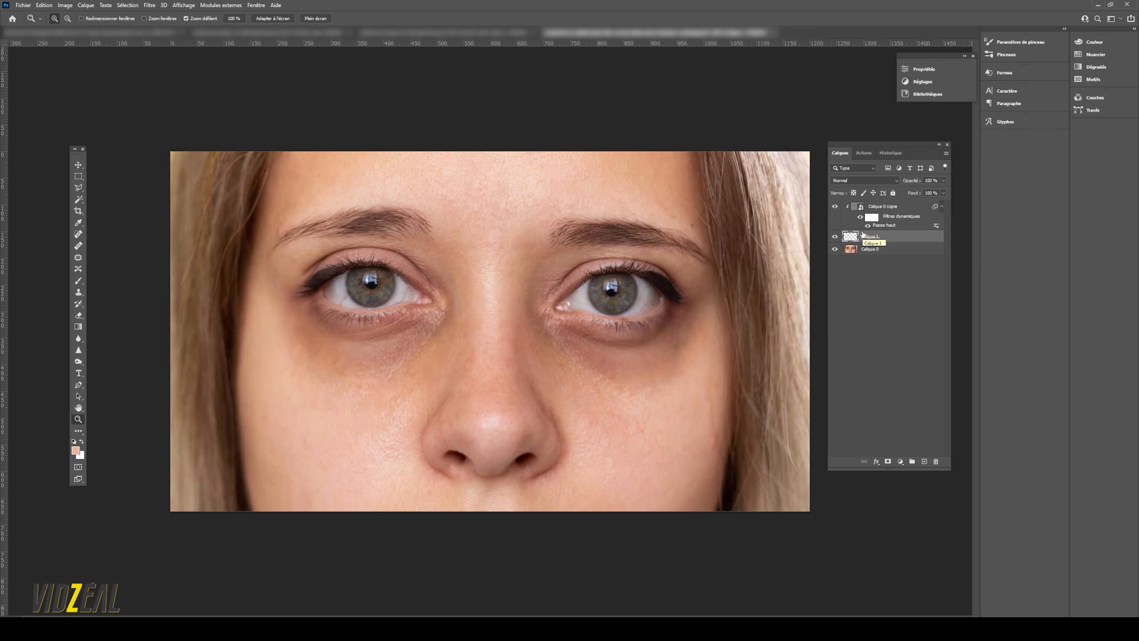
{"action": "key", "text": "v"}
{"action": "left_click", "coordinate": [883, 304]}
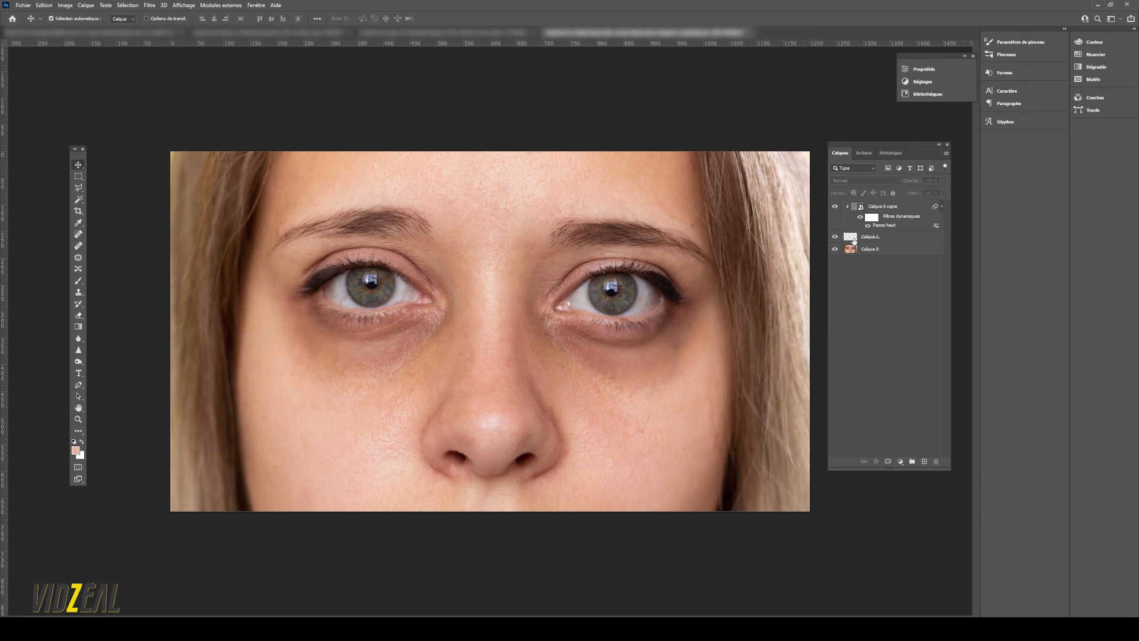
{"action": "left_click", "coordinate": [854, 241]}
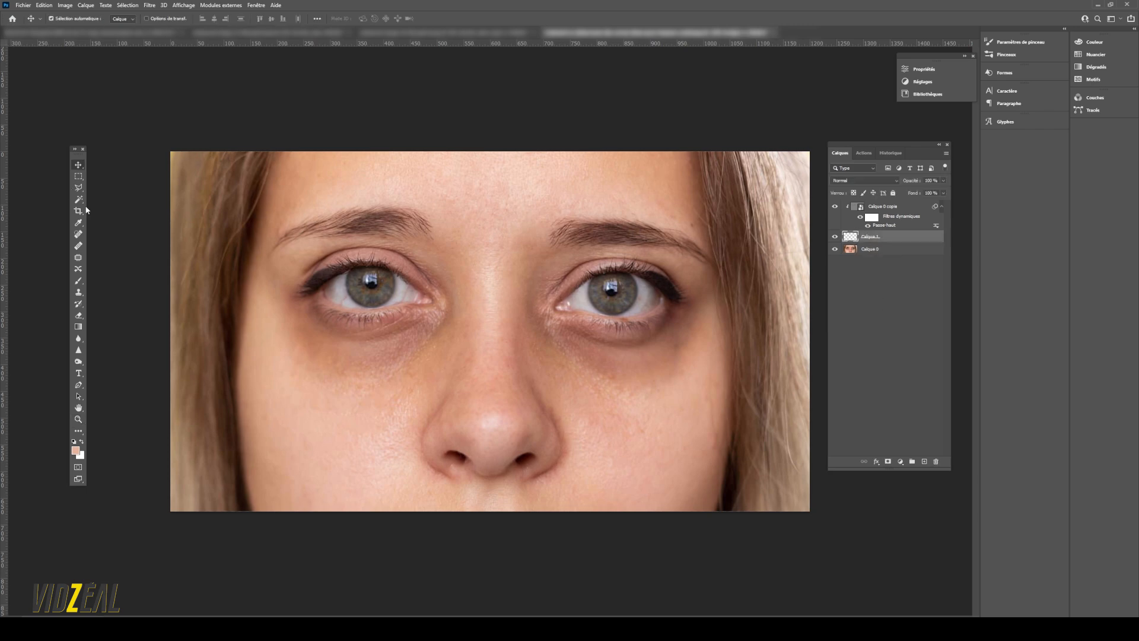
{"action": "left_click", "coordinate": [78, 223]}
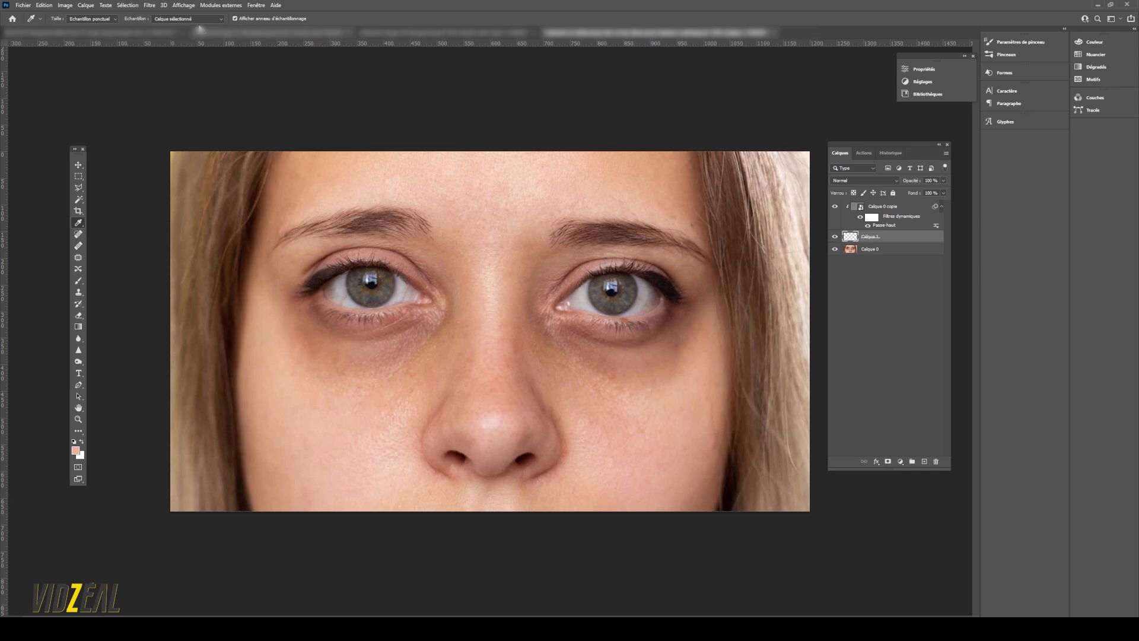
{"action": "left_click", "coordinate": [220, 20]}
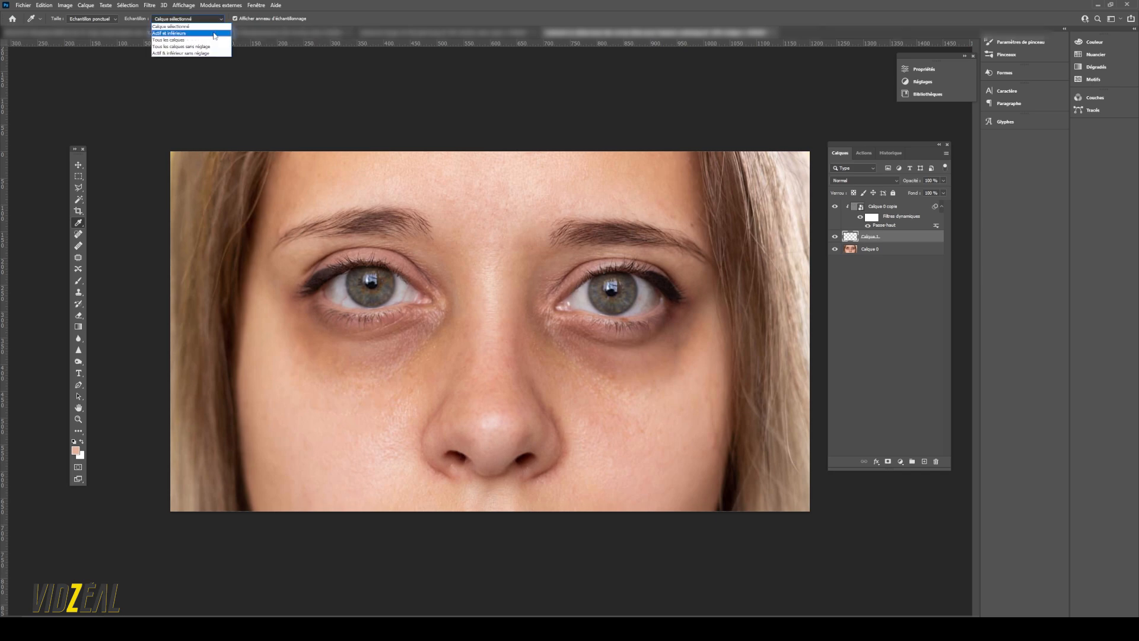
{"action": "left_click", "coordinate": [215, 34]}
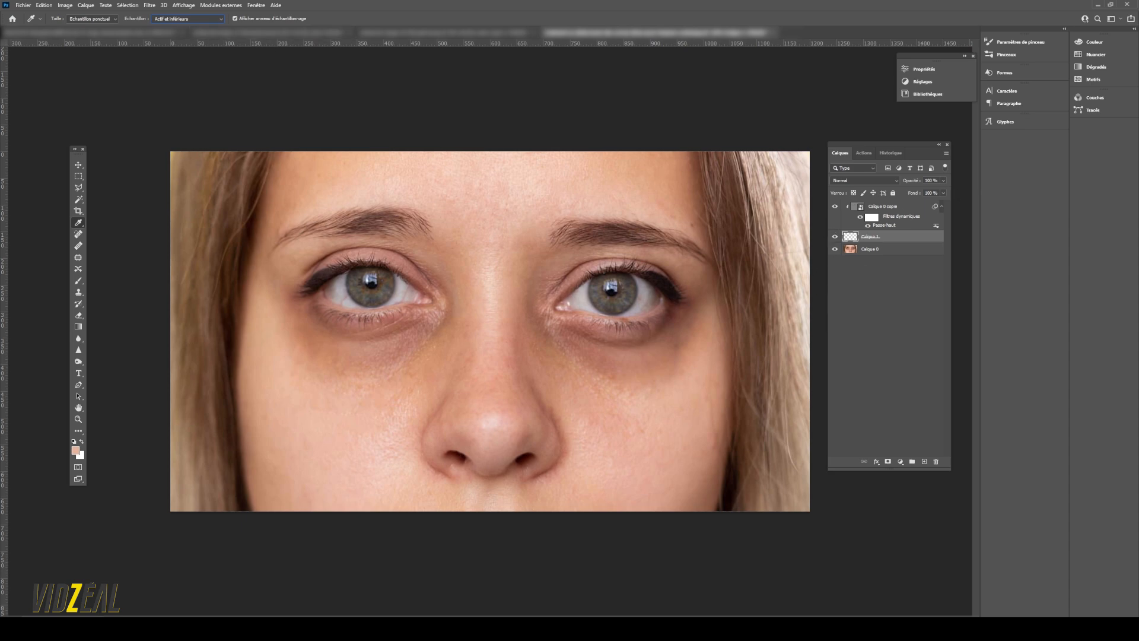
{"action": "left_click", "coordinate": [112, 19]}
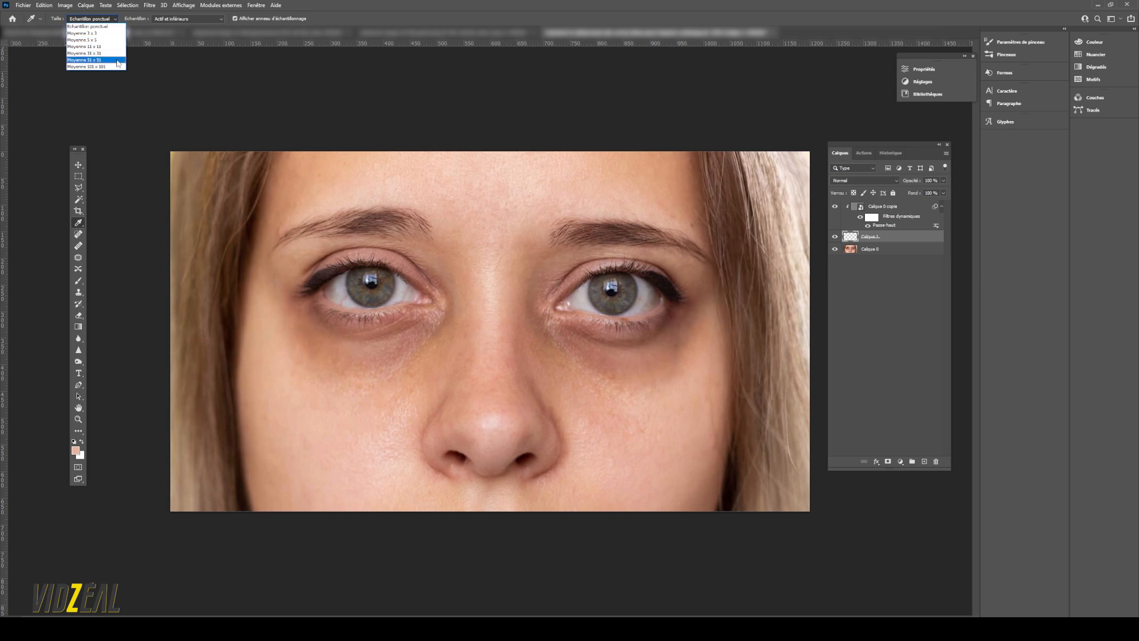
{"action": "left_click", "coordinate": [112, 39]}
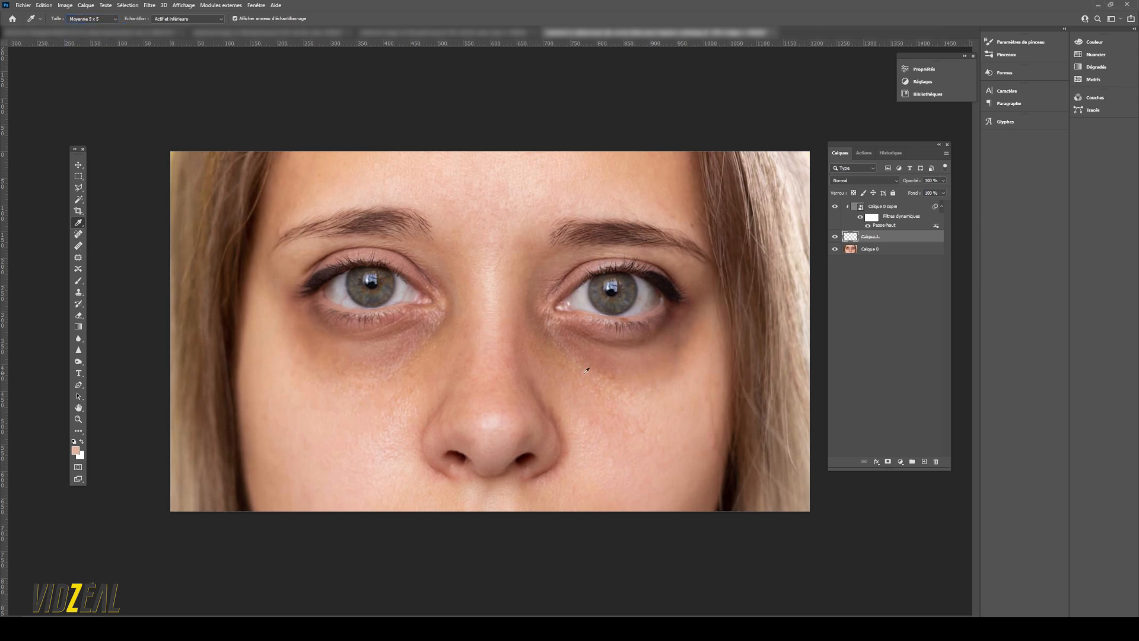
Sample a clean skin tone from the cheek below the dark circle and set the Brush flow to about 8%
{"action": "left_click", "coordinate": [658, 403]}
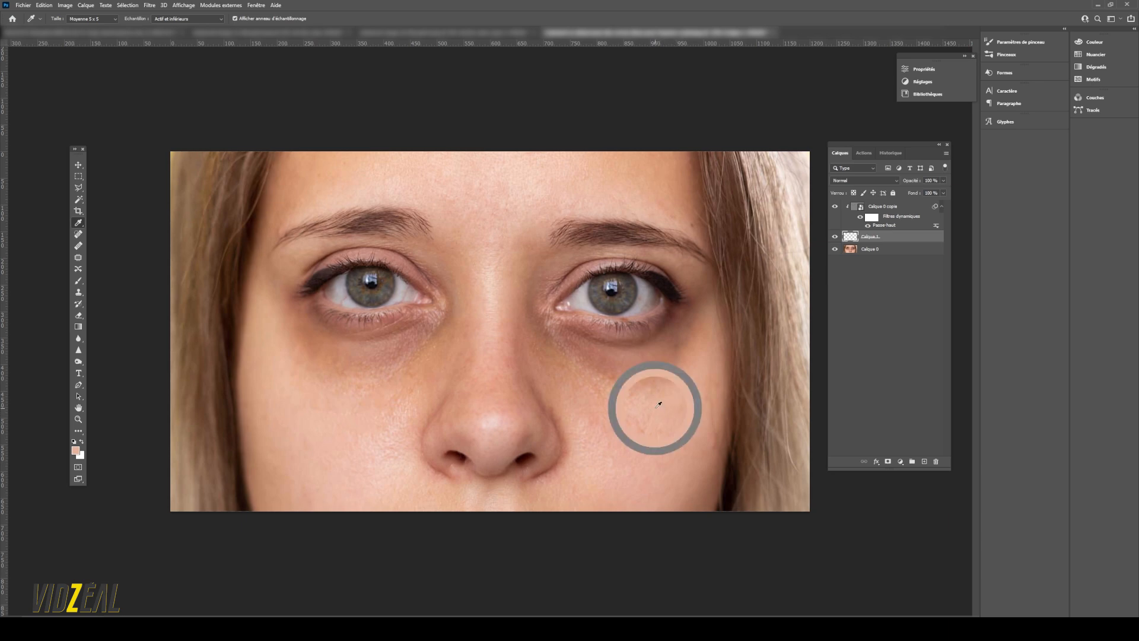
{"action": "left_click", "coordinate": [655, 409]}
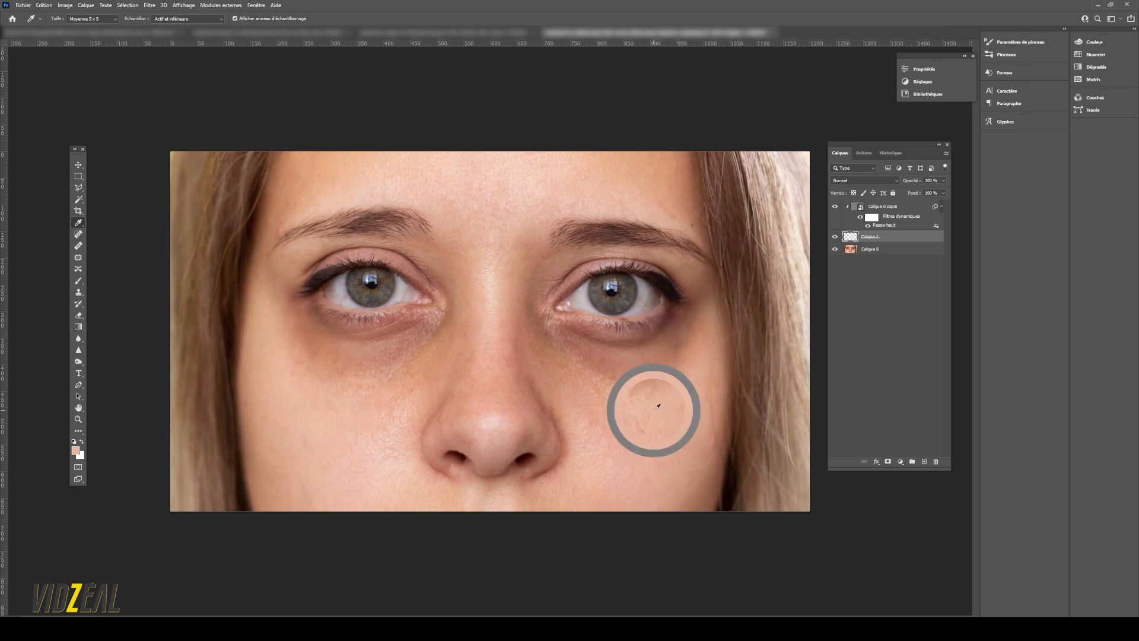
{"action": "left_click", "coordinate": [79, 281]}
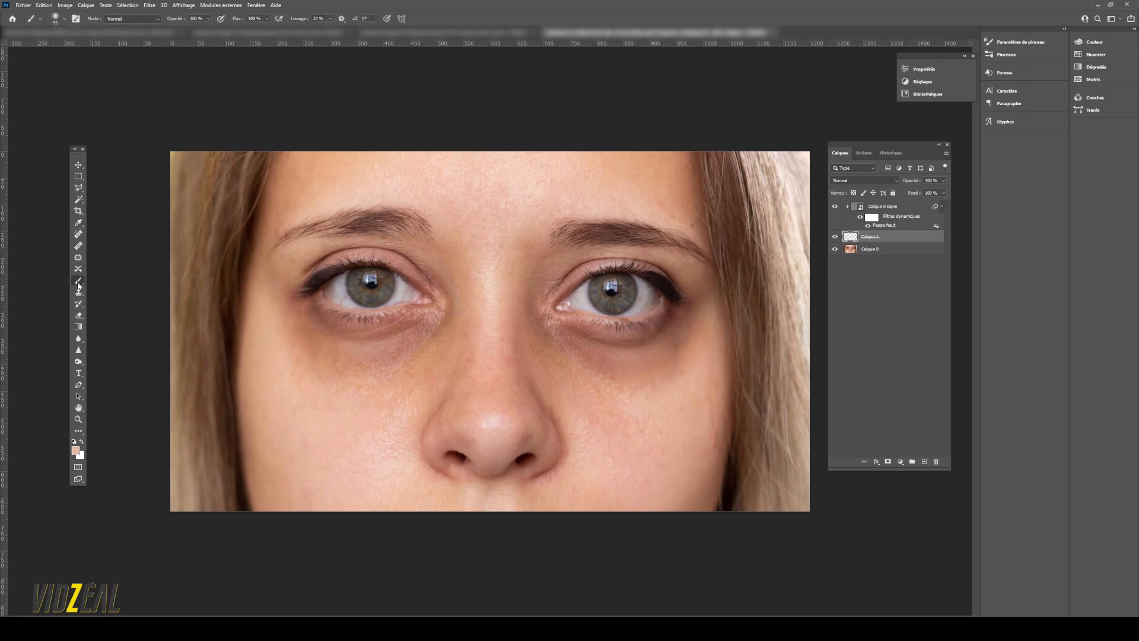
{"action": "left_click", "coordinate": [267, 18]}
{"action": "left_click_drag", "start_coordinate": [262, 30], "coordinate": [229, 31]}
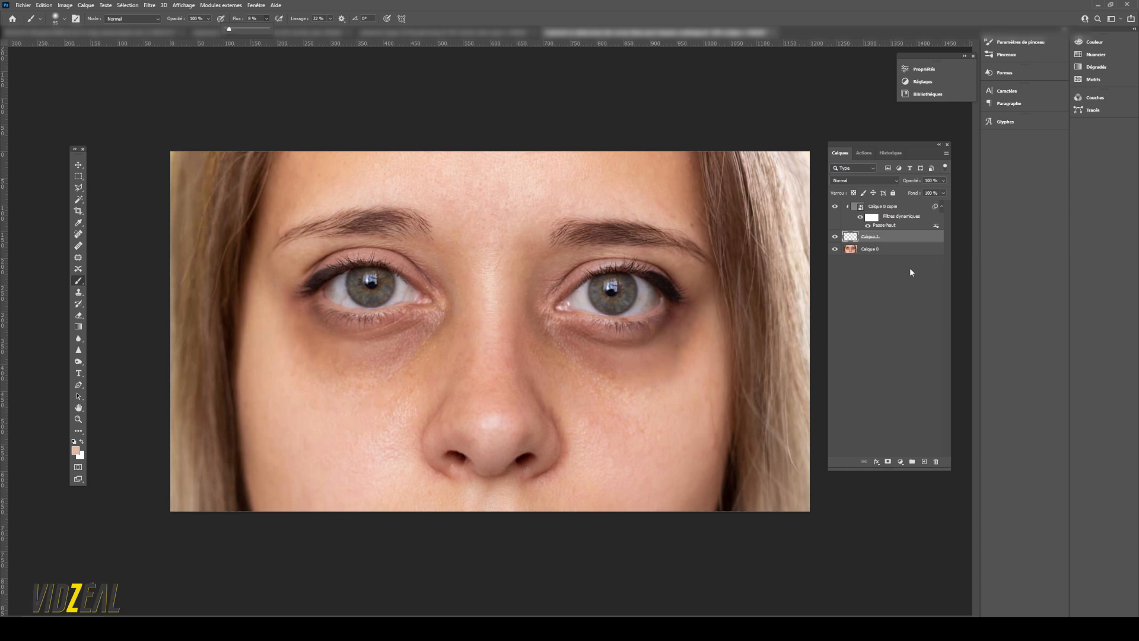
Paint the sampled skin tone over the dark circles under both eyes on the empty layer, adjusting the soft round brush's size between areas
{"action": "left_click", "coordinate": [667, 362]}
{"action": "mouse_move", "coordinate": [623, 378]}
{"action": "left_mouse_down"}
{"action": "mouse_move", "coordinate": [601, 370]}
{"action": "mouse_move", "coordinate": [665, 363]}
{"action": "mouse_move", "coordinate": [574, 360]}
{"action": "mouse_move", "coordinate": [557, 344]}
{"action": "mouse_move", "coordinate": [629, 347]}
{"action": "mouse_move", "coordinate": [673, 322]}
{"action": "mouse_move", "coordinate": [533, 344]}
{"action": "mouse_move", "coordinate": [636, 390]}
{"action": "mouse_move", "coordinate": [690, 313]}
{"action": "mouse_move", "coordinate": [668, 348]}
{"action": "mouse_move", "coordinate": [675, 332]}
{"action": "mouse_move", "coordinate": [557, 282]}
{"action": "left_mouse_up"}
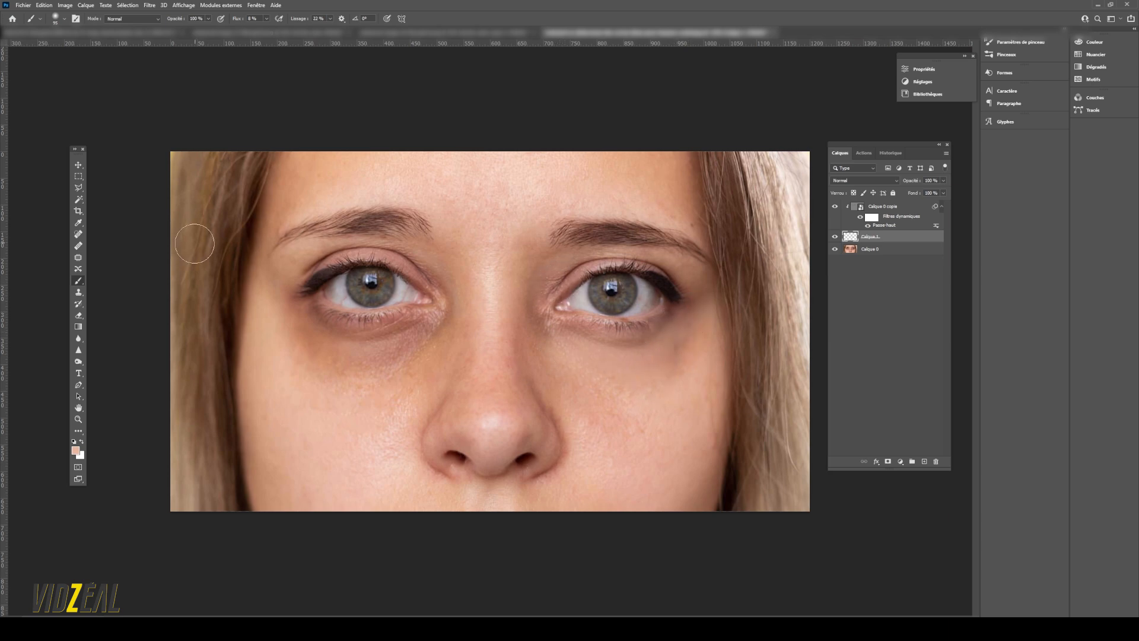
{"action": "left_click", "coordinate": [64, 19]}
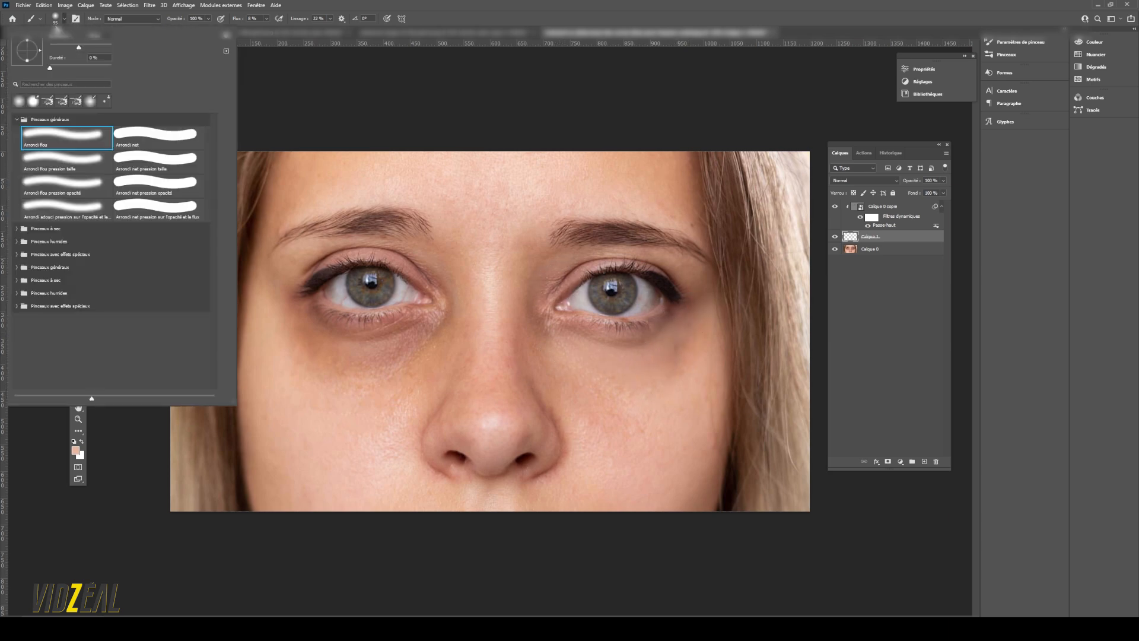
{"action": "left_click", "coordinate": [65, 47]}
{"action": "left_click_drag", "start_coordinate": [568, 280], "coordinate": [548, 299]}
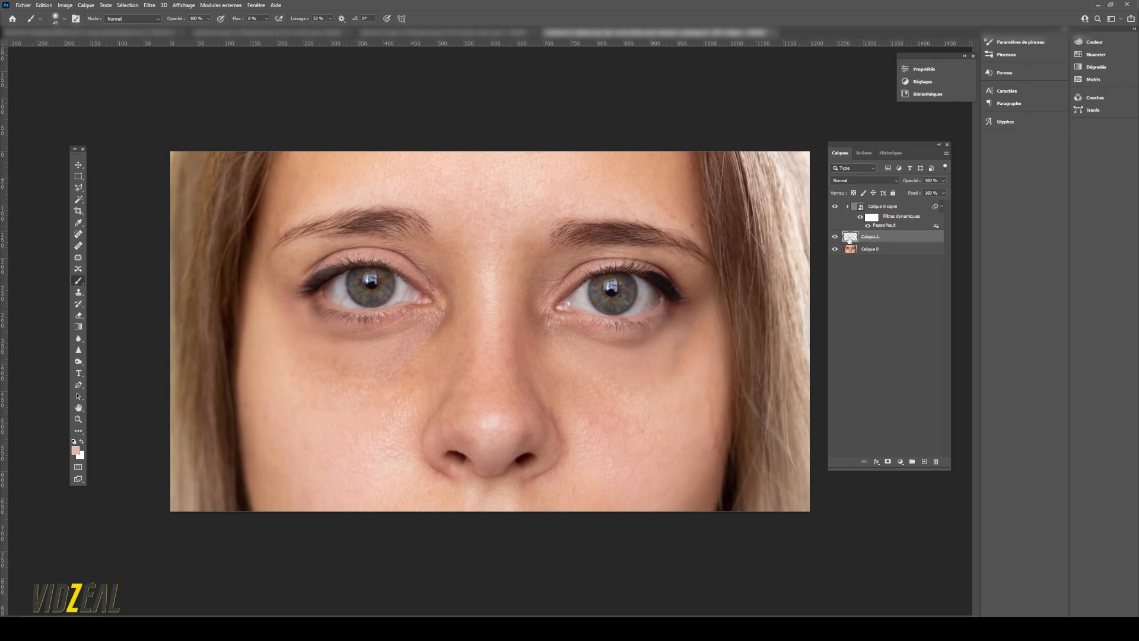
Compare the under-eye areas before and after retouching by repeatedly hiding and showing the painted layer
{"action": "left_click", "coordinate": [835, 237]}
{"action": "left_click", "coordinate": [836, 237]}
{"action": "left_click", "coordinate": [836, 237]}
{"action": "left_click", "coordinate": [836, 237]}
{"action": "left_click", "coordinate": [835, 237]}
{"action": "left_click", "coordinate": [835, 237]}
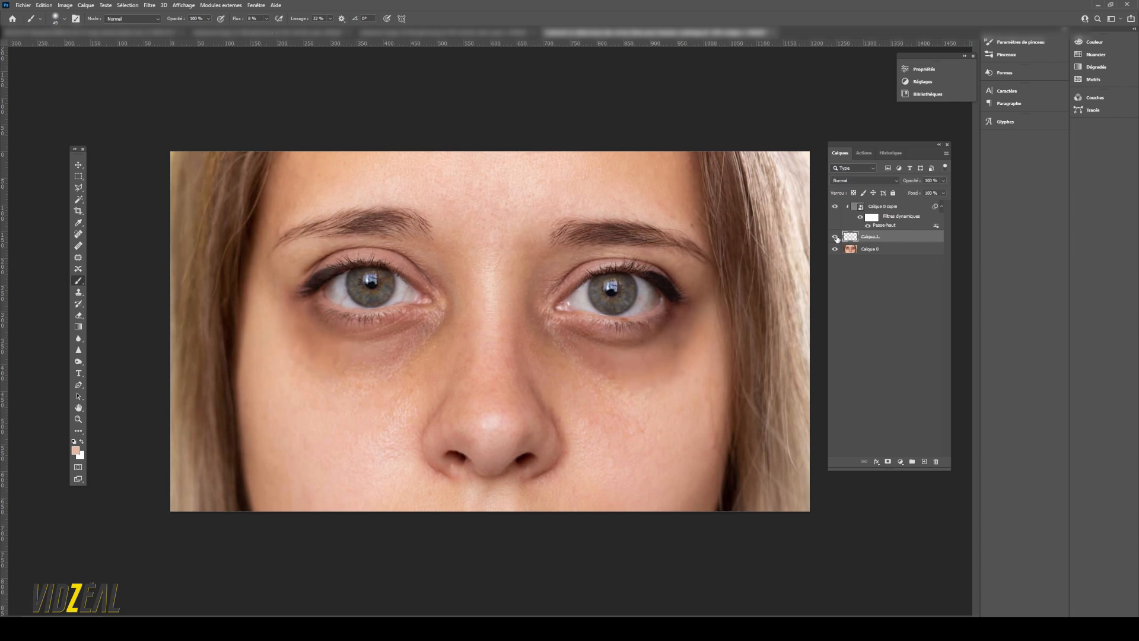
{"action": "left_click", "coordinate": [836, 238]}
{"action": "left_click", "coordinate": [836, 237]}
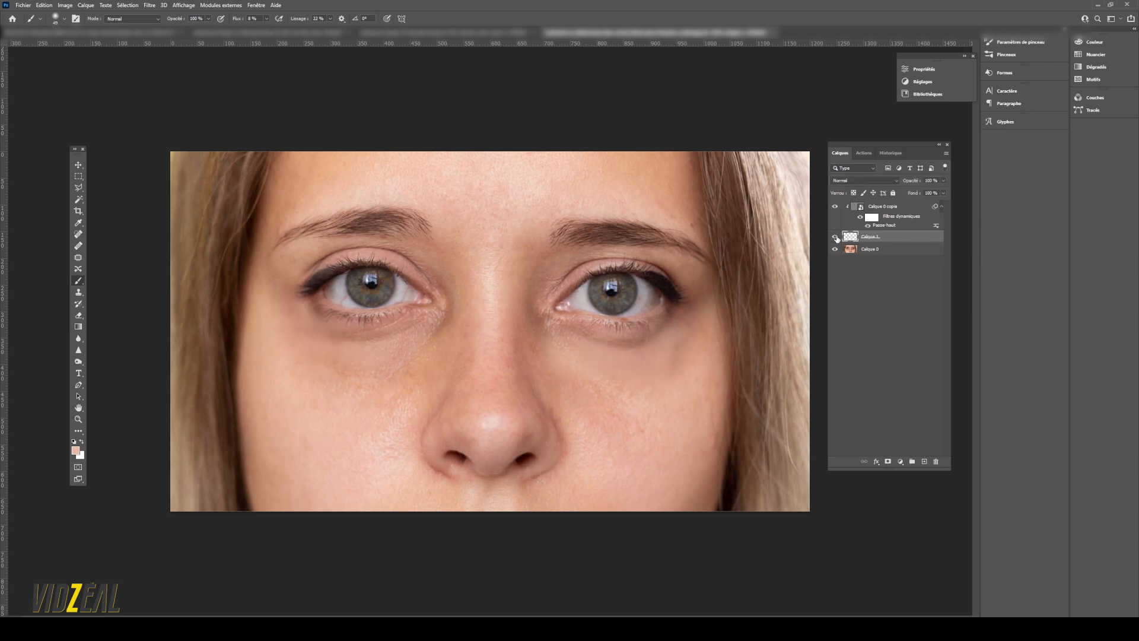
{"action": "left_click", "coordinate": [836, 237]}
{"action": "left_click", "coordinate": [836, 238]}
Enlarge the soft round brush and paint more skin tone below the eyes to blend the retouch into the cheeks
{"action": "left_click", "coordinate": [54, 19]}
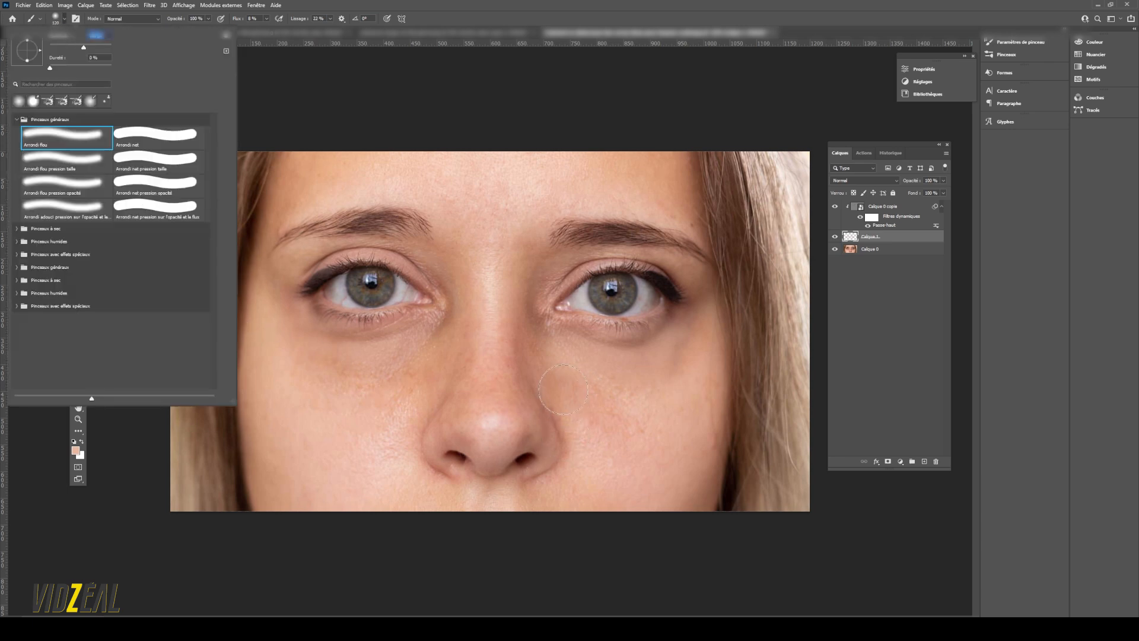
{"action": "left_click", "coordinate": [719, 369]}
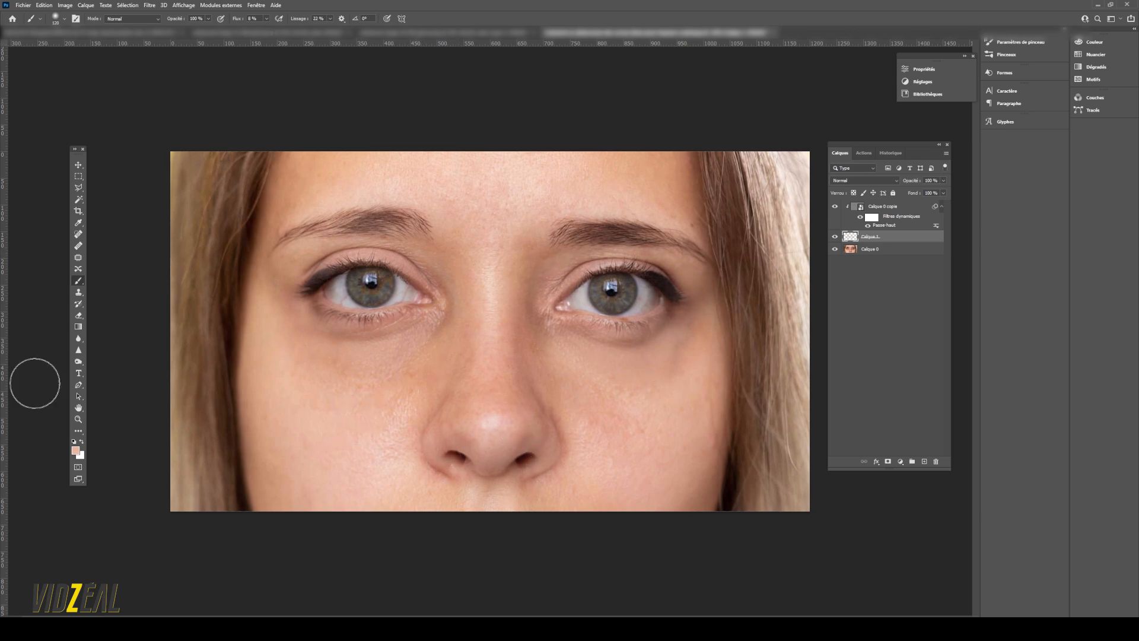
Toggle the painted layer's visibility to check the blended cheeks against the original, leaving the layer shown
{"action": "left_click", "coordinate": [836, 236]}
{"action": "left_click", "coordinate": [835, 236]}
{"action": "left_click", "coordinate": [835, 237]}
{"action": "left_click", "coordinate": [835, 237]}
{"action": "left_click", "coordinate": [835, 237]}
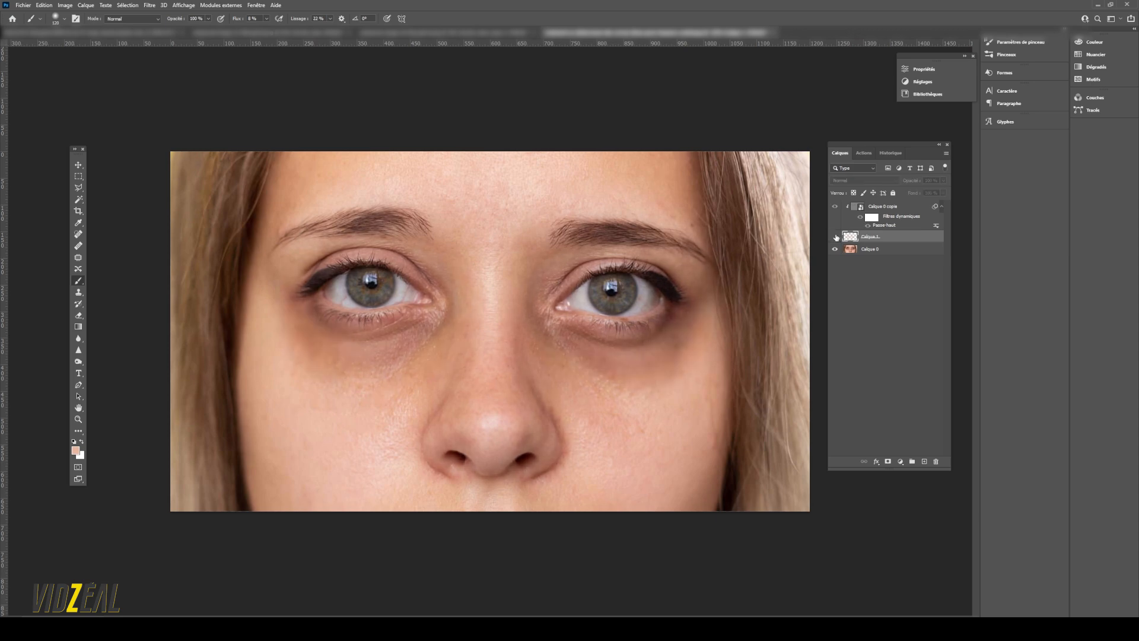
{"action": "left_click", "coordinate": [835, 237]}
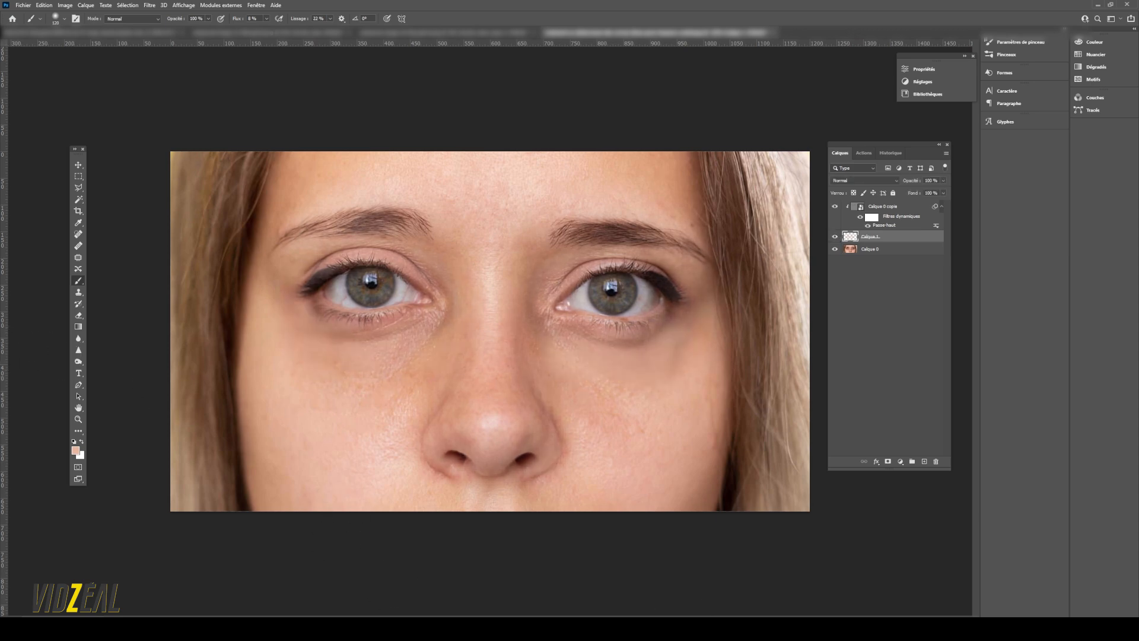